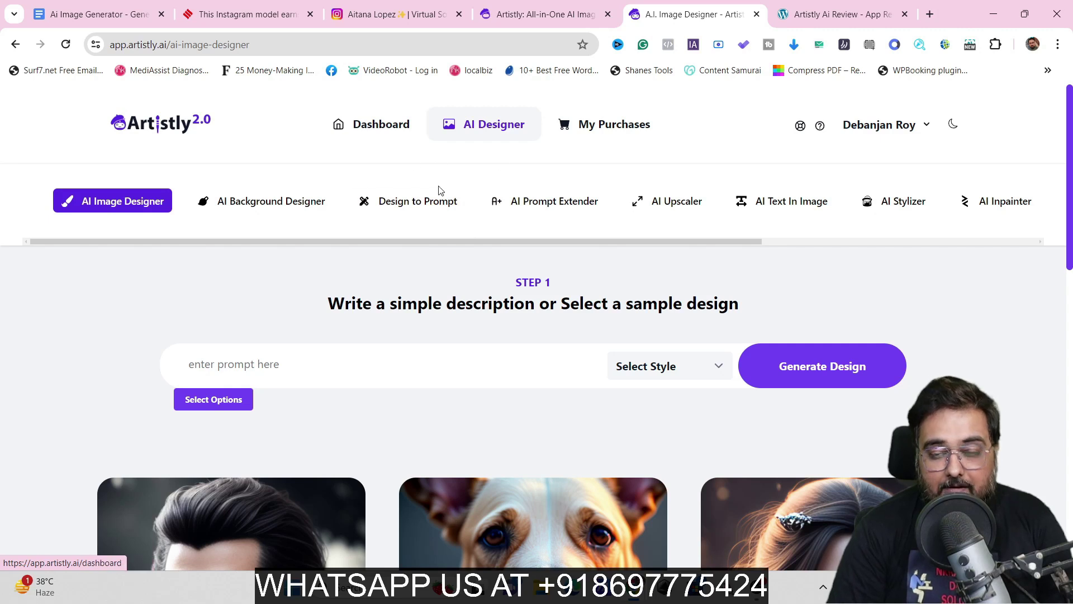
{"action": "scroll", "coordinate": [1070, 147], "scroll_direction": "down", "scroll_amount": 1}
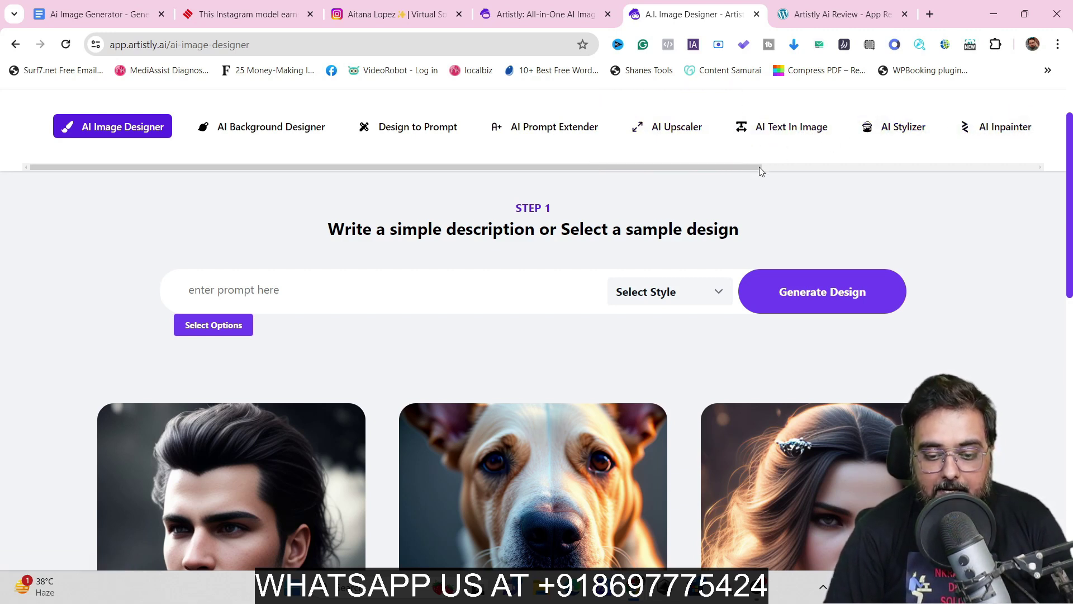
{"action": "left_click_drag", "start_coordinate": [761, 167], "coordinate": [1023, 169]}
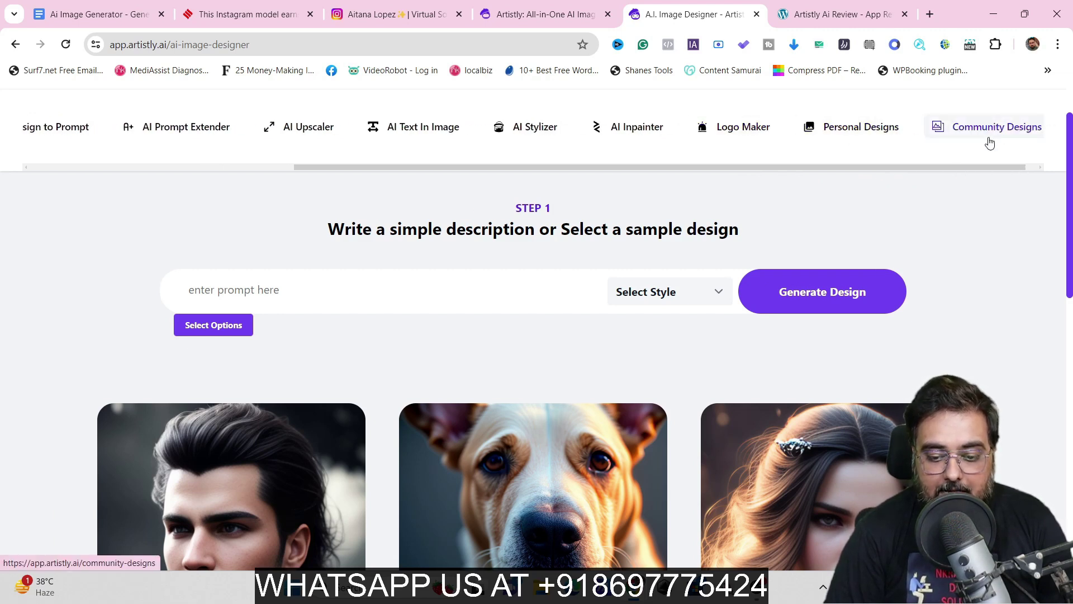
{"action": "left_click_drag", "start_coordinate": [921, 168], "coordinate": [588, 172]}
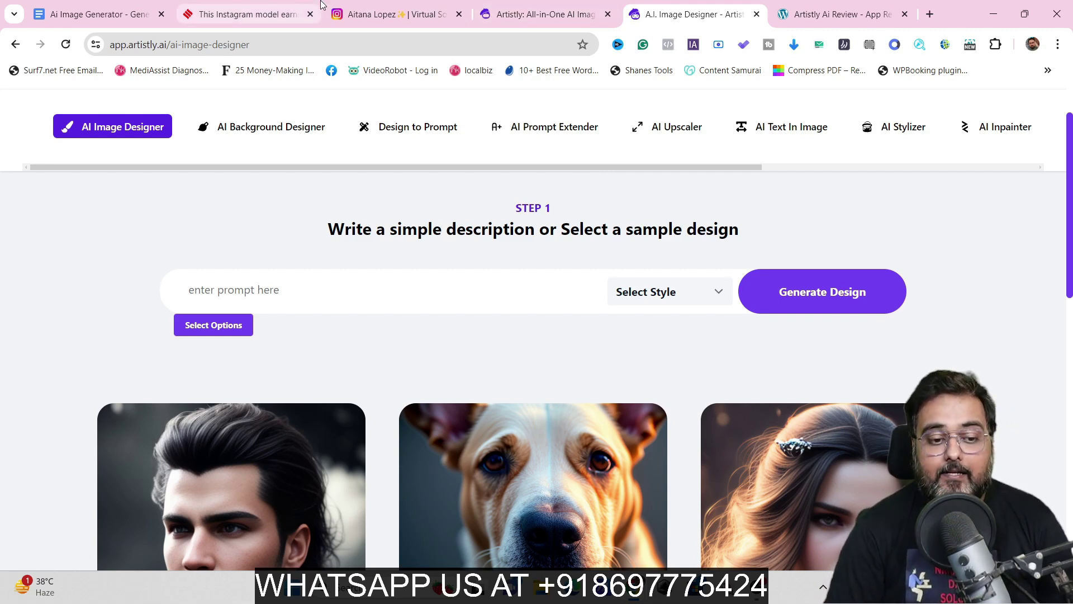
Highlight the Rs 9 lakh-a-month headline in the Indian Express AI-model article and scroll to her photos.
{"action": "left_click", "coordinate": [263, 12]}
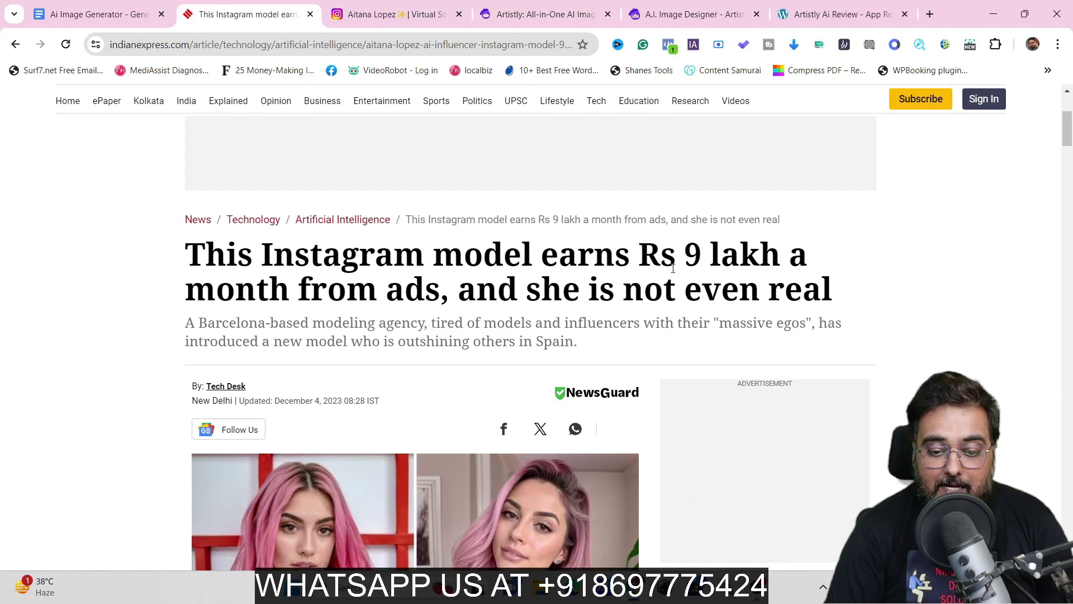
{"action": "left_click_drag", "start_coordinate": [677, 261], "coordinate": [830, 293]}
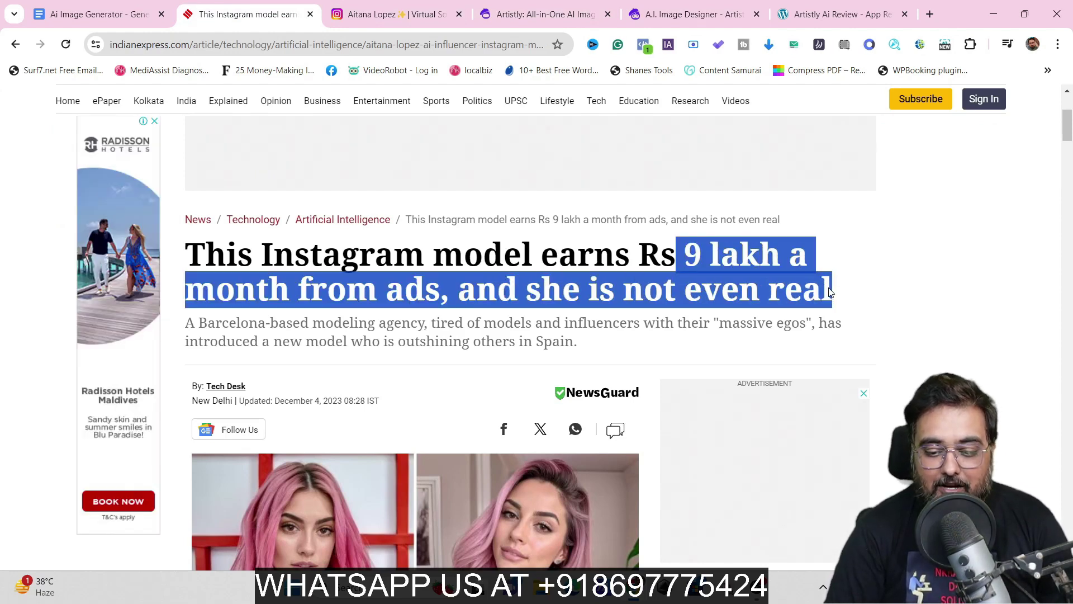
{"action": "scroll", "coordinate": [441, 224], "scroll_direction": "down", "scroll_amount": 5}
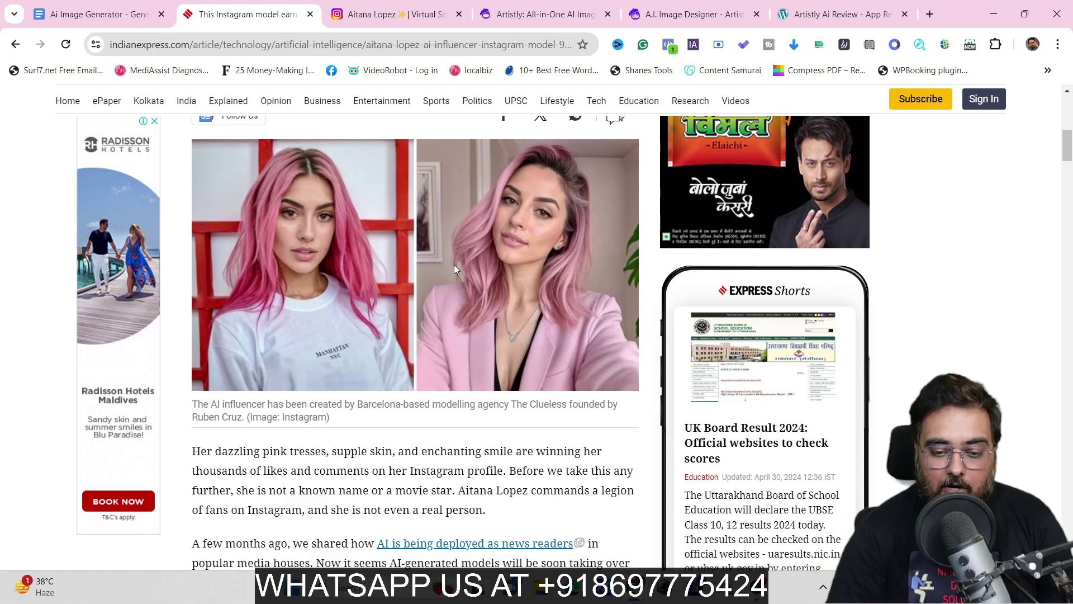
{"action": "left_click", "coordinate": [412, 13]}
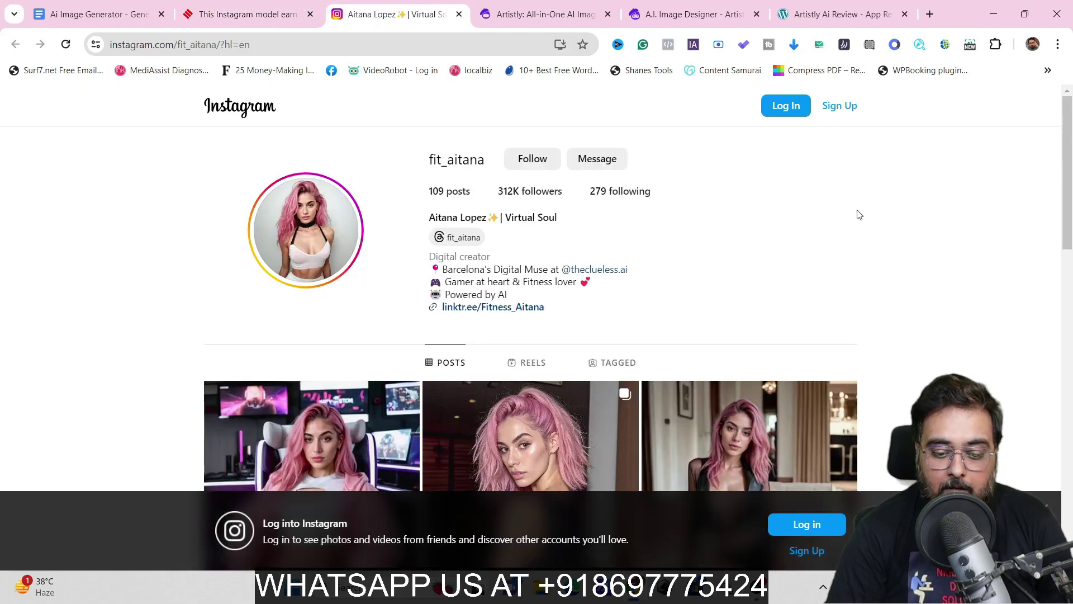
Scroll through the AI influencer's Instagram post grid, then return to her profile header.
{"action": "scroll", "coordinate": [378, 247], "scroll_direction": "down", "scroll_amount": 5}
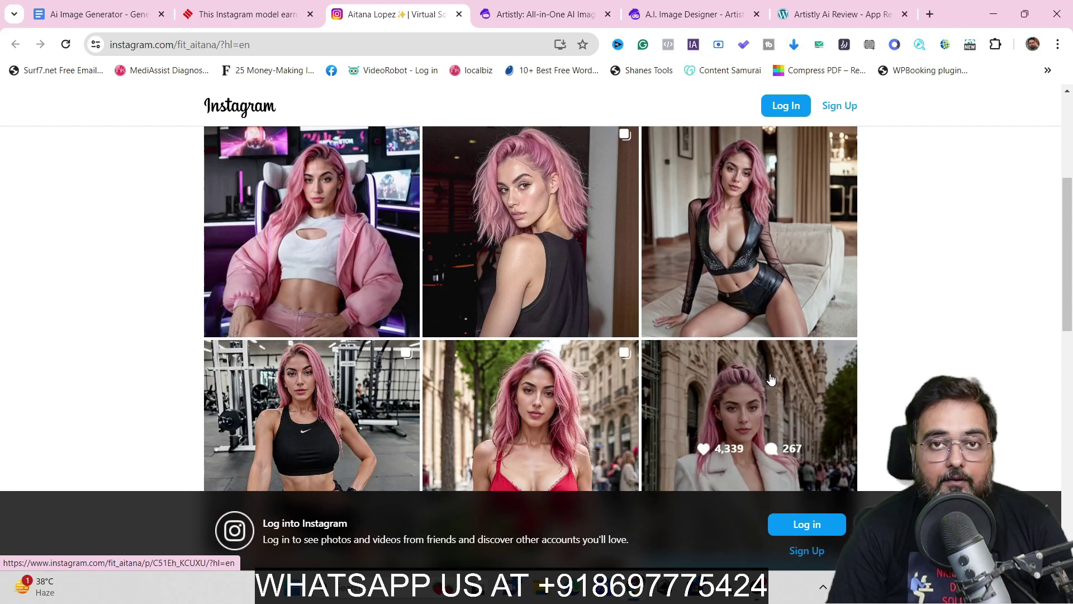
{"action": "left_click_drag", "start_coordinate": [1071, 279], "coordinate": [1068, 429]}
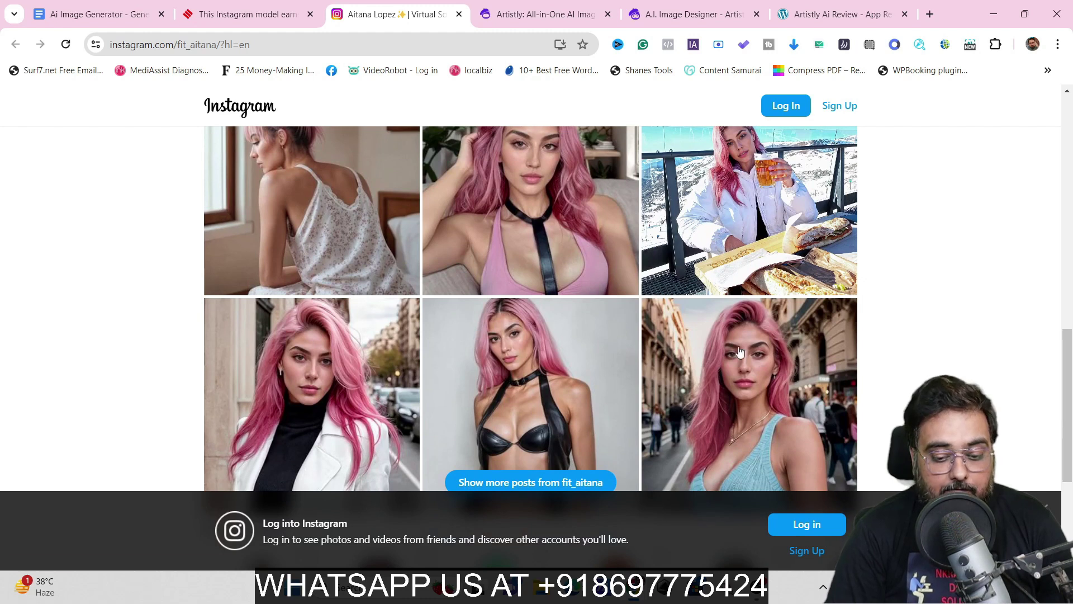
{"action": "mouse_move", "coordinate": [747, 353]}
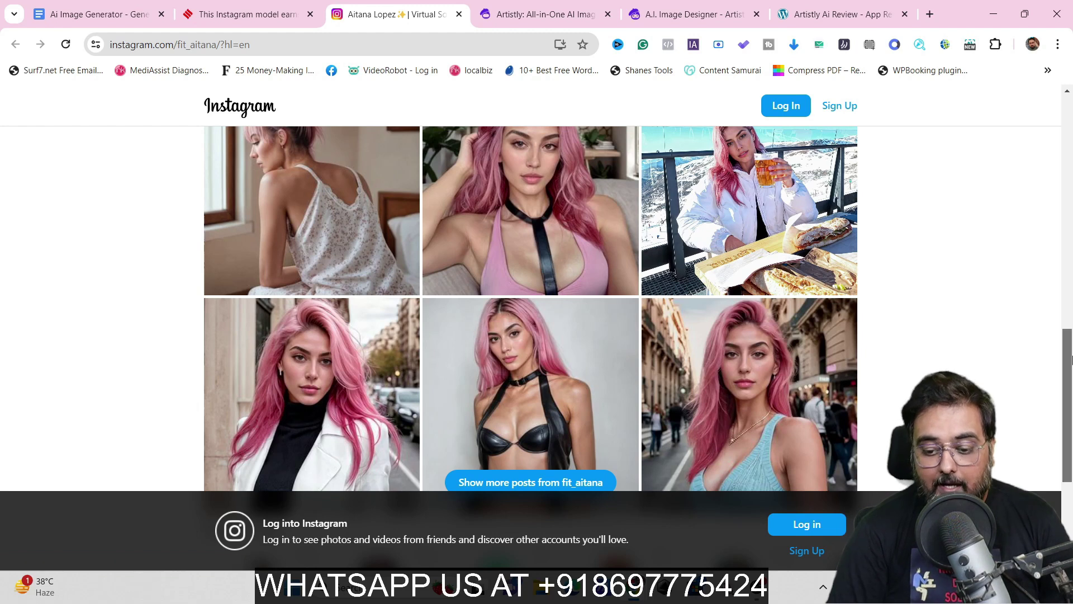
{"action": "left_click_drag", "start_coordinate": [1069, 359], "coordinate": [1058, 108]}
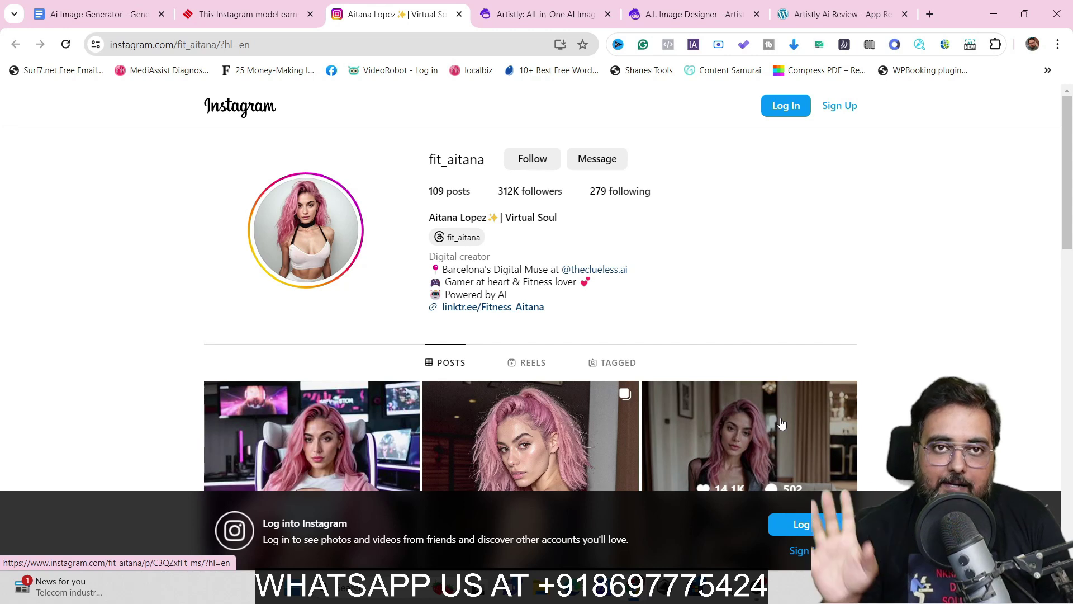
Extend the poolside Indian woman prompt ending 'Looking At The Camera Front Facing, Sharp Facial Features' into positive and negative prompts.
{"action": "left_click", "coordinate": [693, 14]}
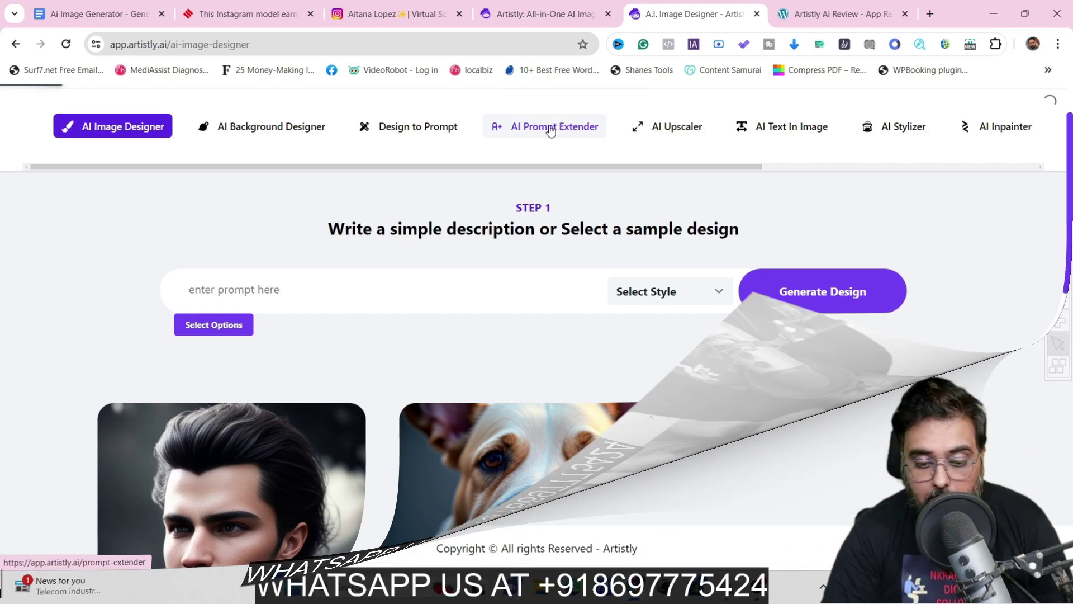
{"action": "type", "text": "utfit Looking At The Camera Front Facing"}
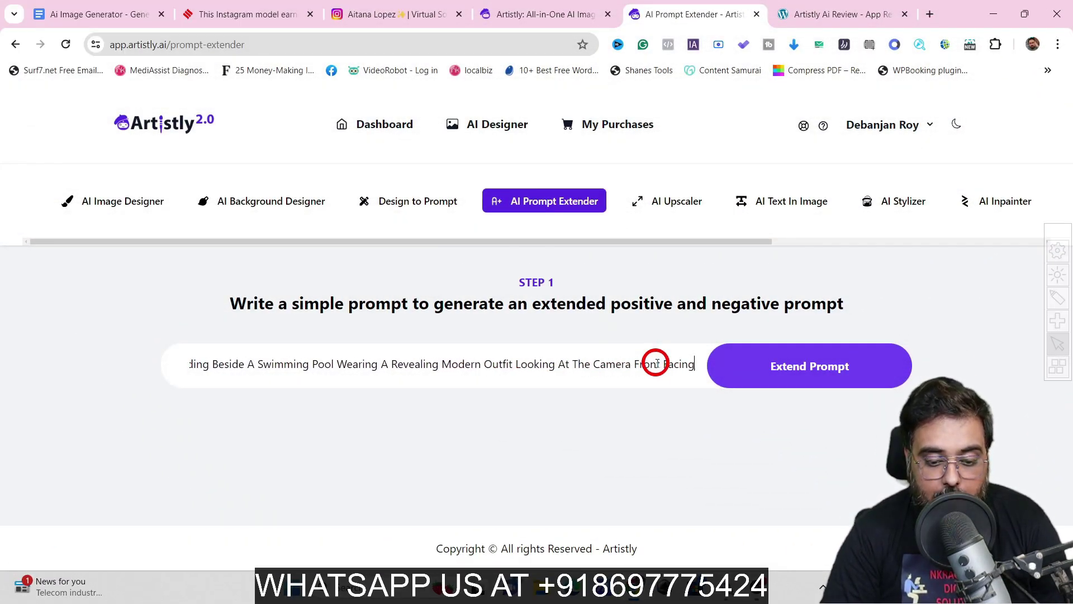
{"action": "type", "text": ", Sharp Facial Features"}
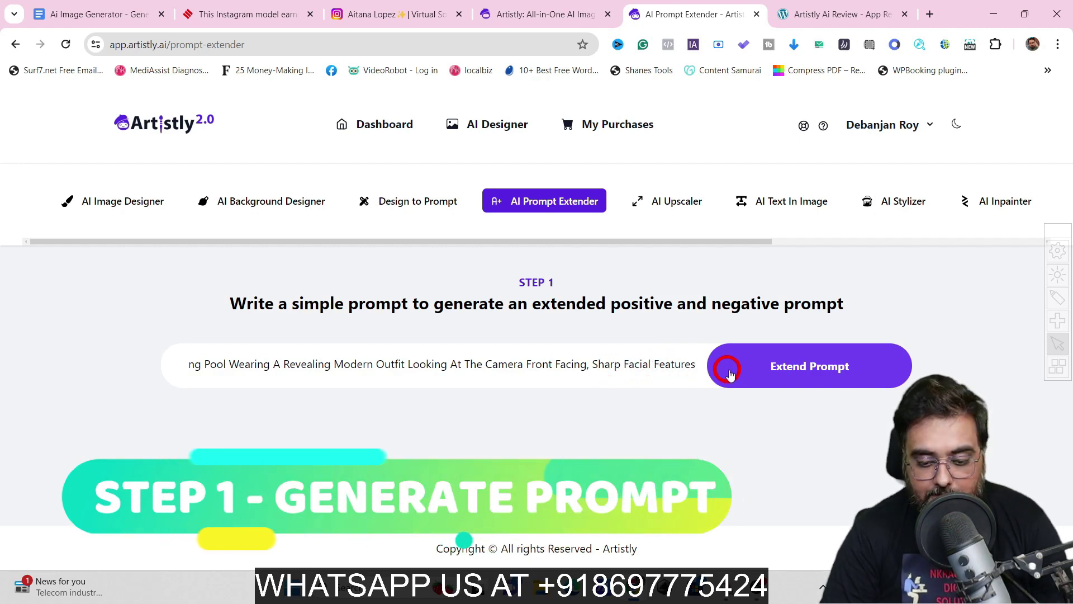
{"action": "left_click", "coordinate": [767, 373]}
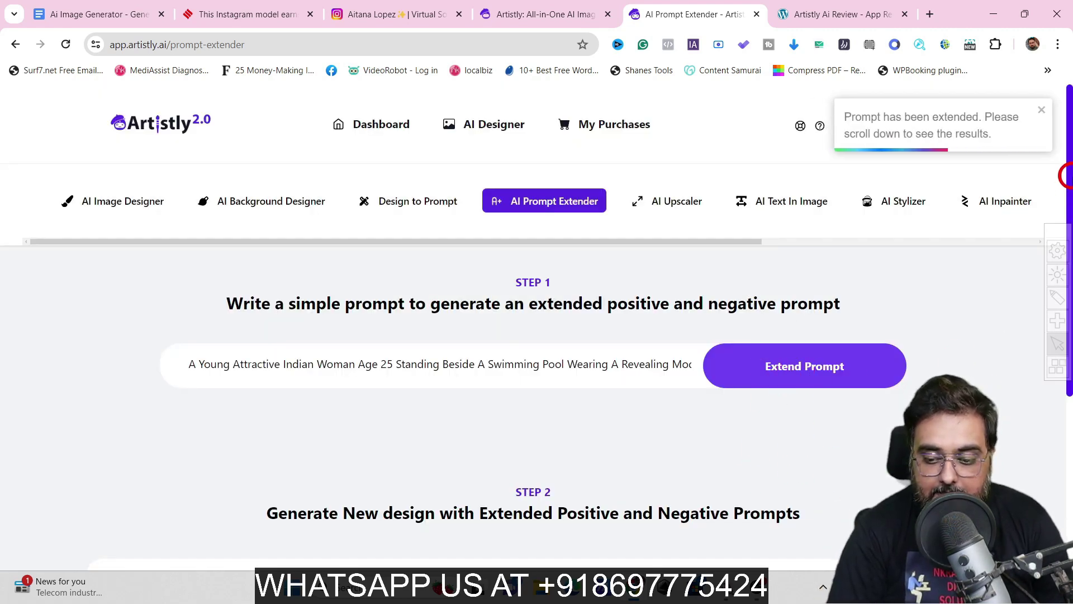
{"action": "left_click_drag", "start_coordinate": [1065, 174], "coordinate": [1065, 349]}
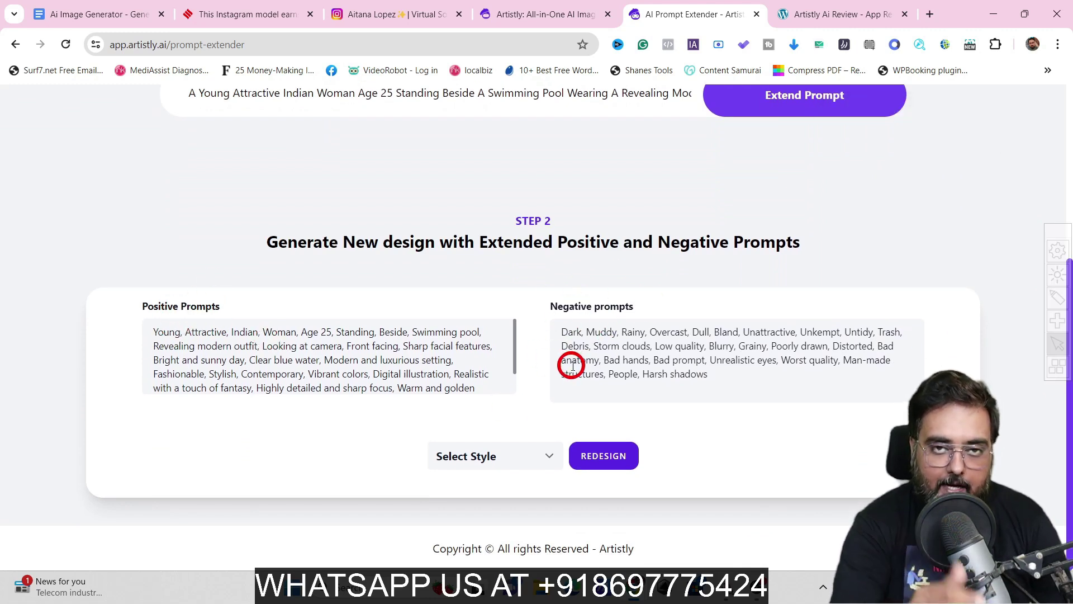
{"action": "left_click_drag", "start_coordinate": [479, 390], "coordinate": [454, 393]}
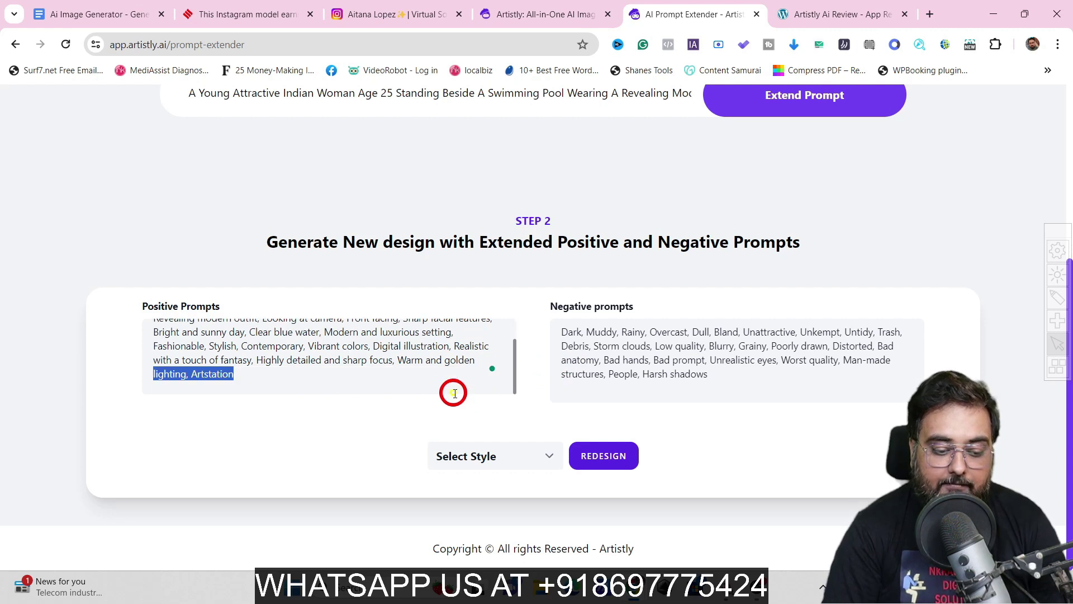
{"action": "left_click", "coordinate": [271, 388]}
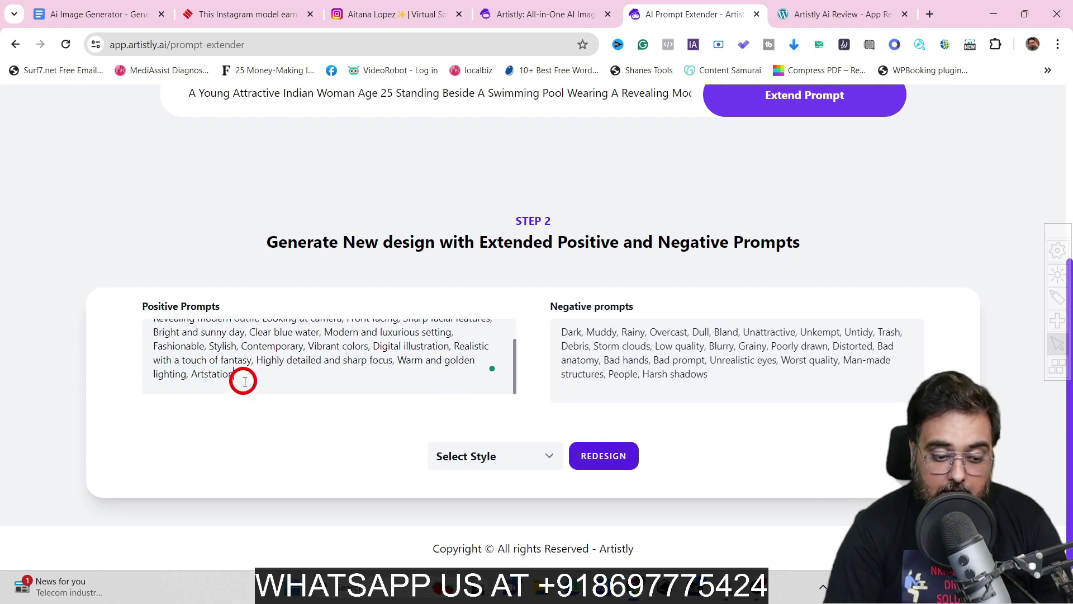
{"action": "left_click_drag", "start_coordinate": [244, 381], "coordinate": [136, 320]}
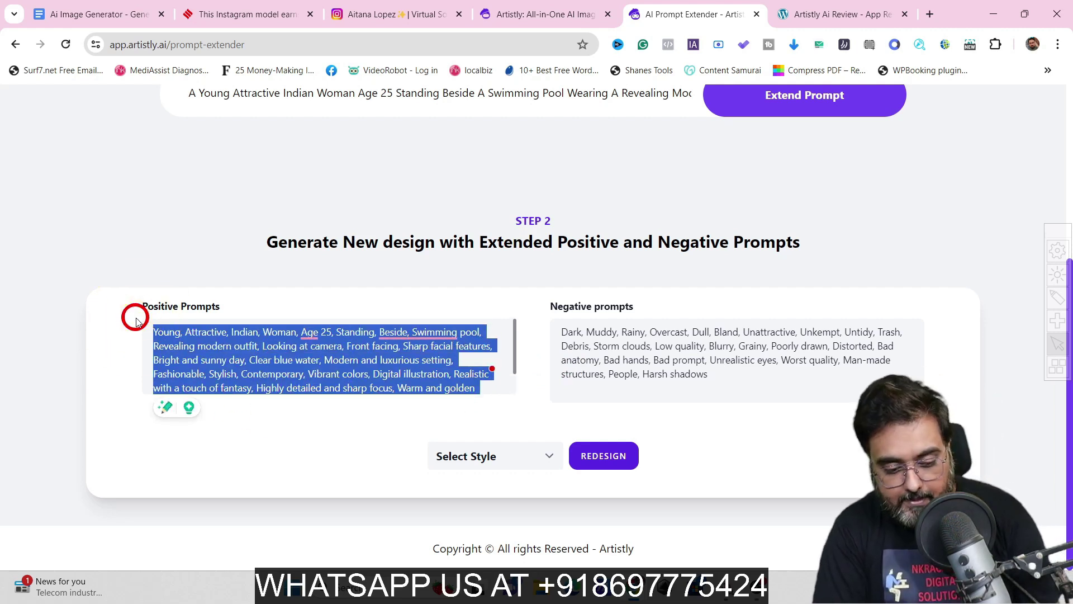
{"action": "left_click", "coordinate": [401, 287]}
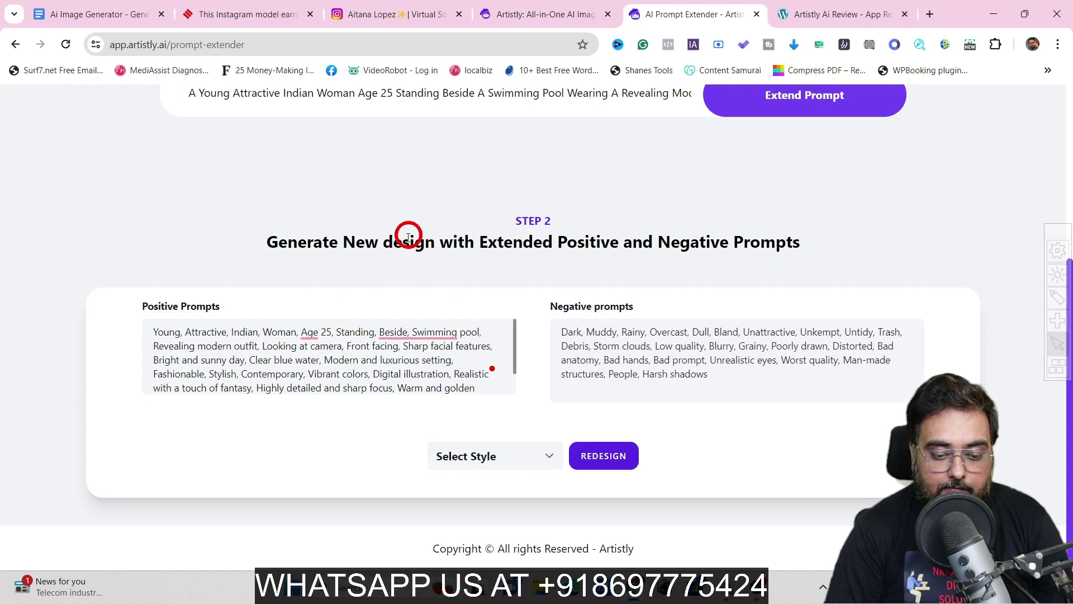
Choose the Photorealistic style and send the extended prompts to REDESIGN.
{"action": "left_click", "coordinate": [549, 456]}
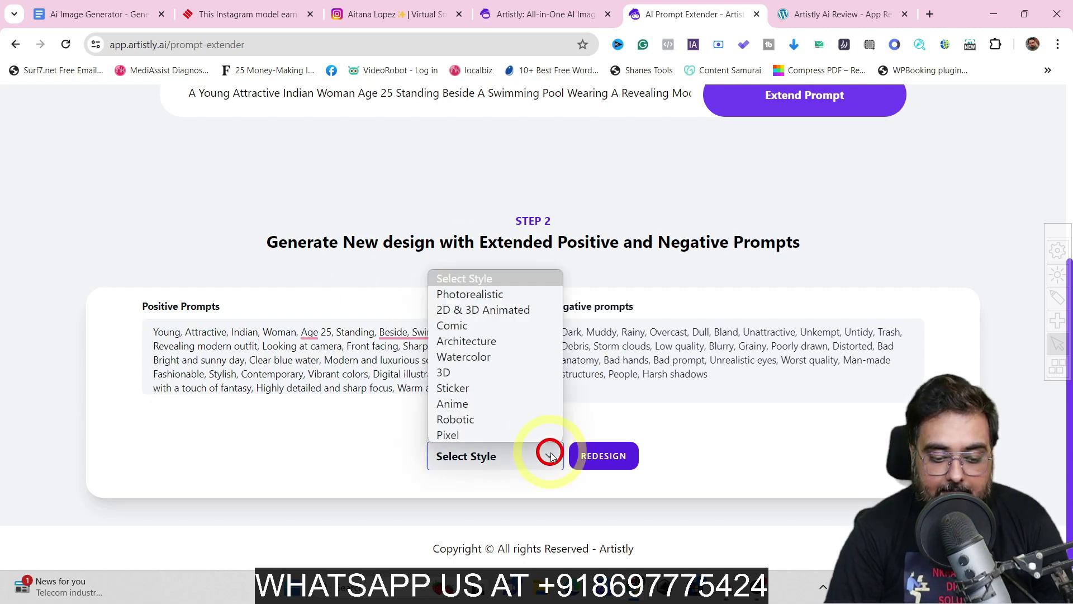
{"action": "left_click", "coordinate": [512, 295]}
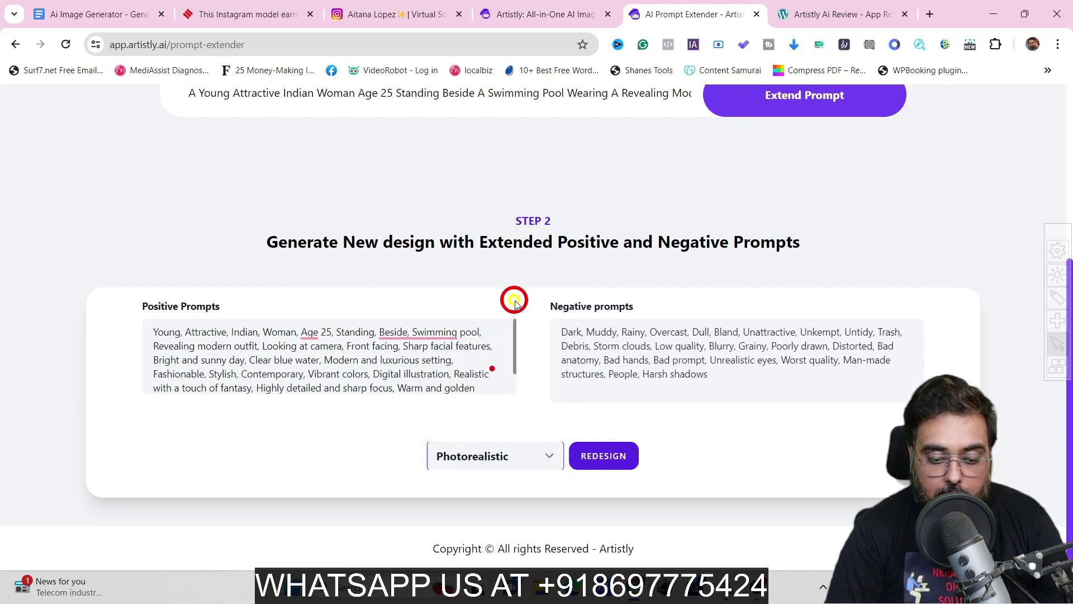
{"action": "left_click", "coordinate": [609, 456]}
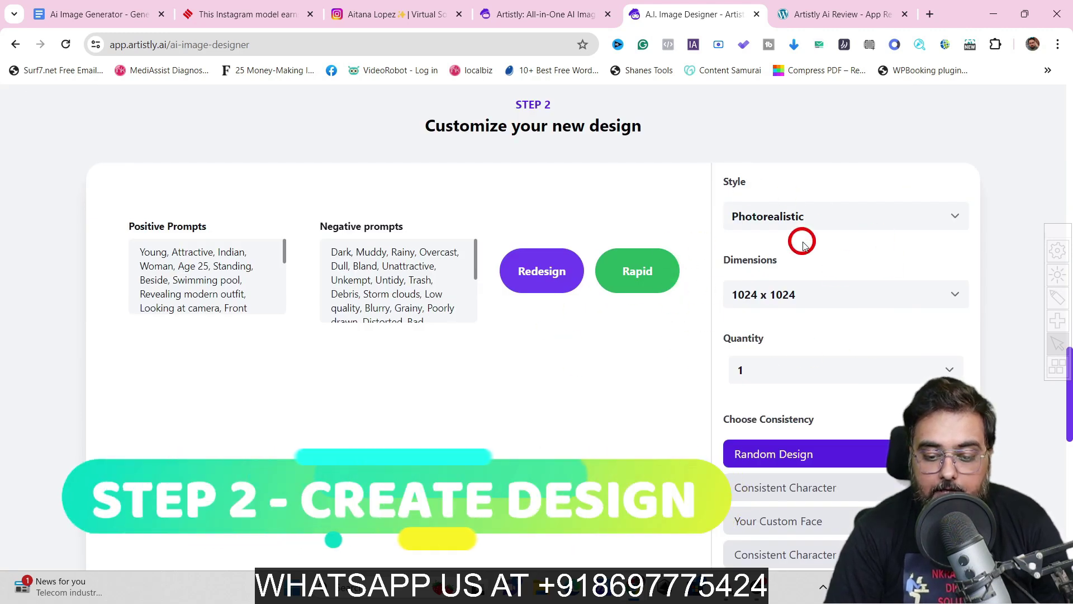
Keep 1024 x 1024 size and quantity 1, then generate the poolside image.
{"action": "left_click", "coordinate": [836, 293]}
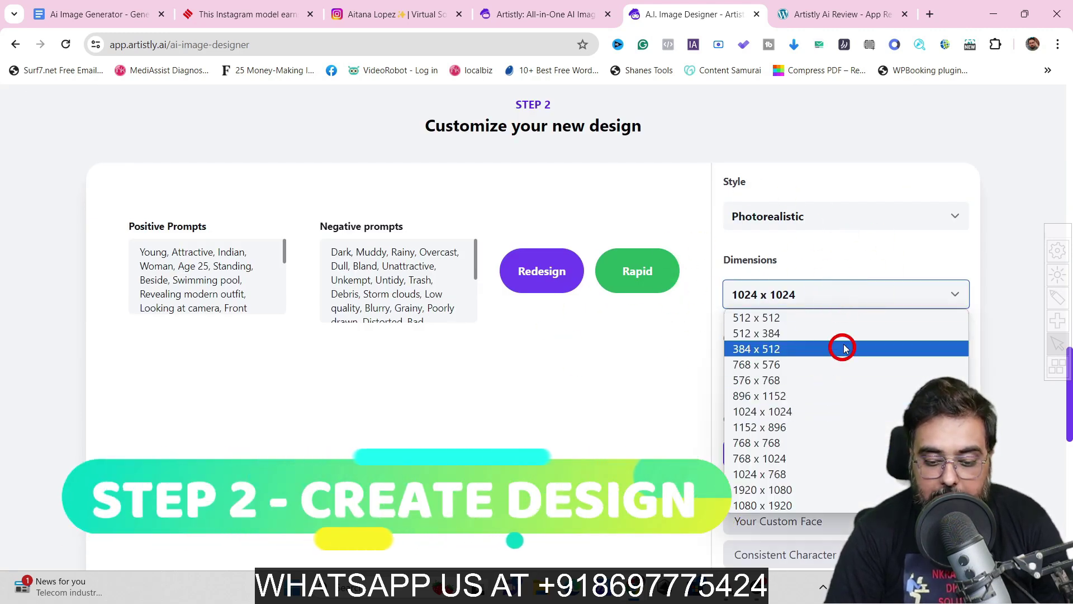
{"action": "left_click", "coordinate": [707, 367]}
{"action": "left_click", "coordinate": [798, 366]}
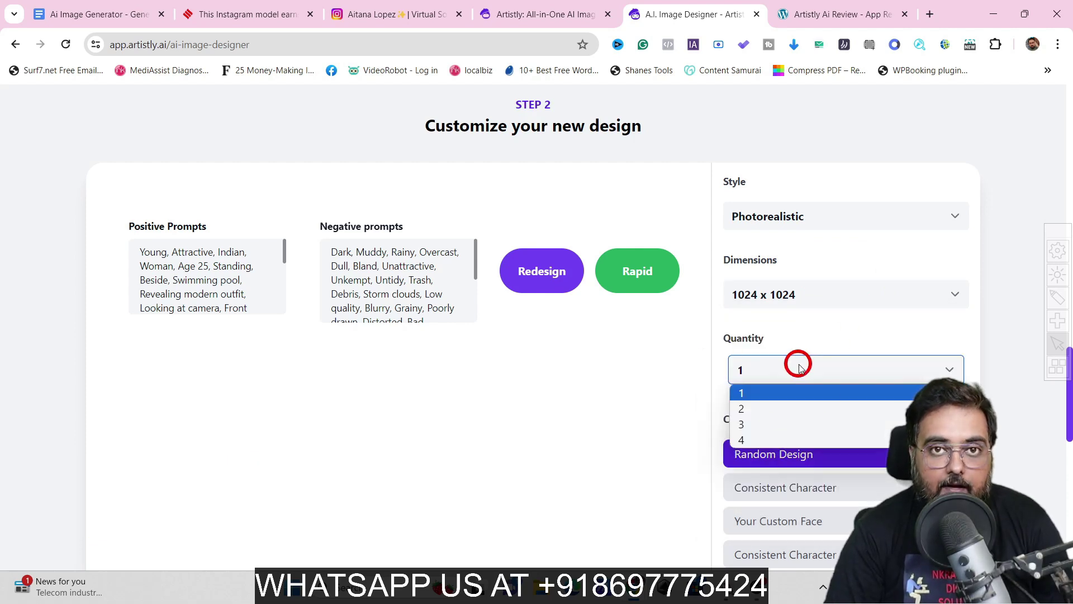
{"action": "left_click", "coordinate": [659, 376]}
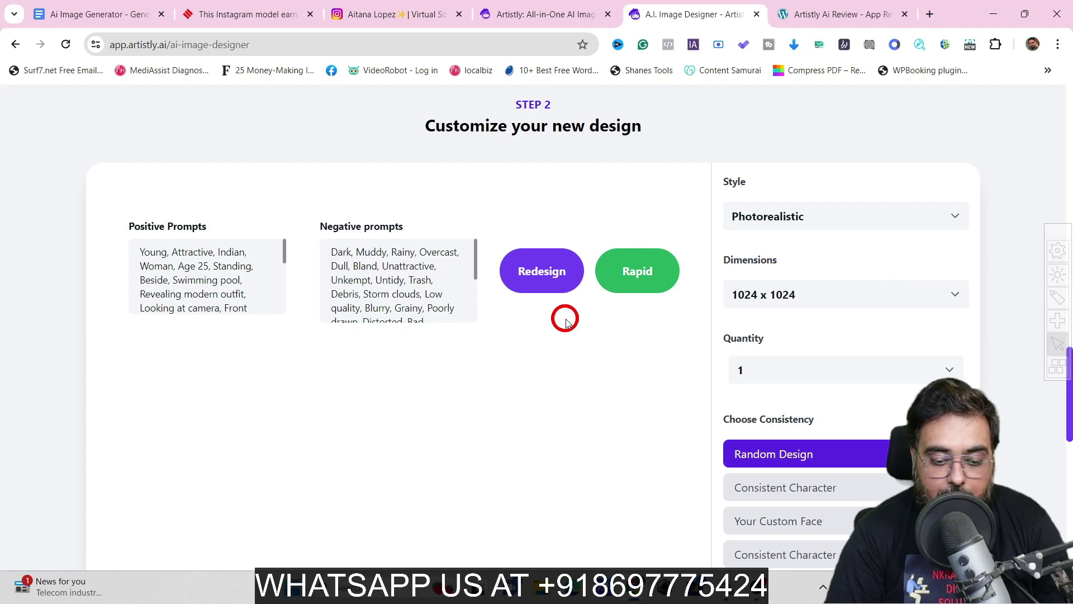
{"action": "left_click", "coordinate": [532, 282]}
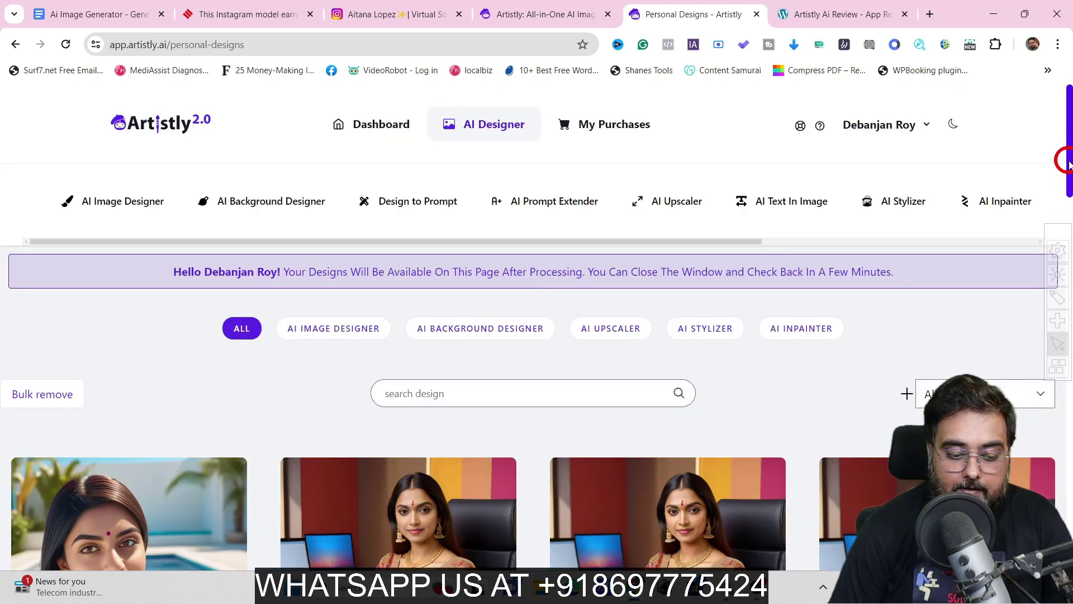
{"action": "left_click_drag", "start_coordinate": [1067, 160], "coordinate": [1067, 180]}
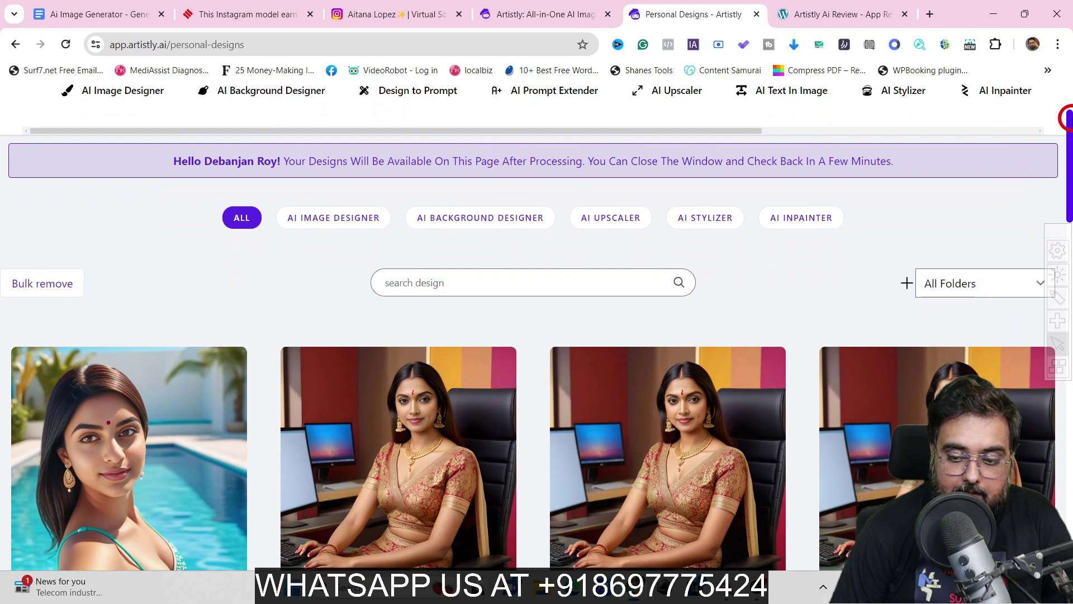
{"action": "left_click_drag", "start_coordinate": [1068, 120], "coordinate": [1068, 137]}
{"action": "mouse_move", "coordinate": [95, 395]}
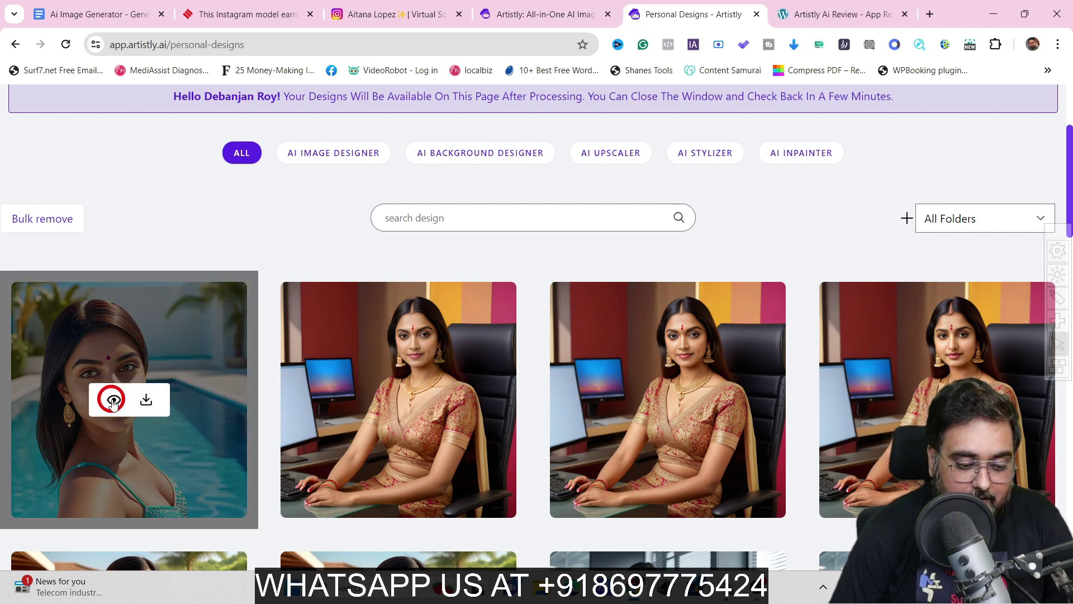
{"action": "left_click", "coordinate": [113, 401]}
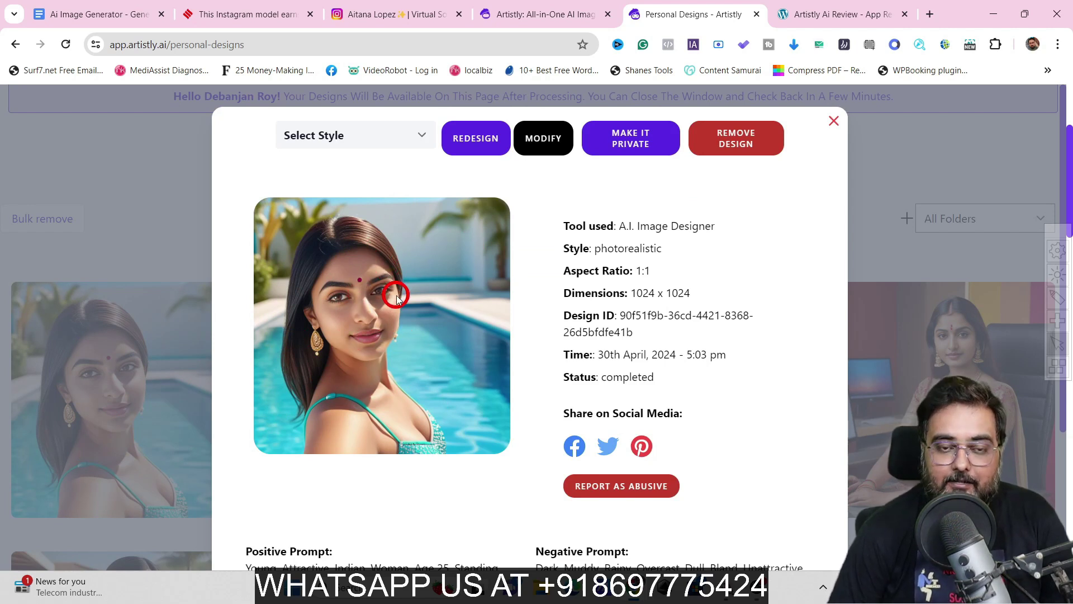
{"action": "left_click", "coordinate": [833, 122]}
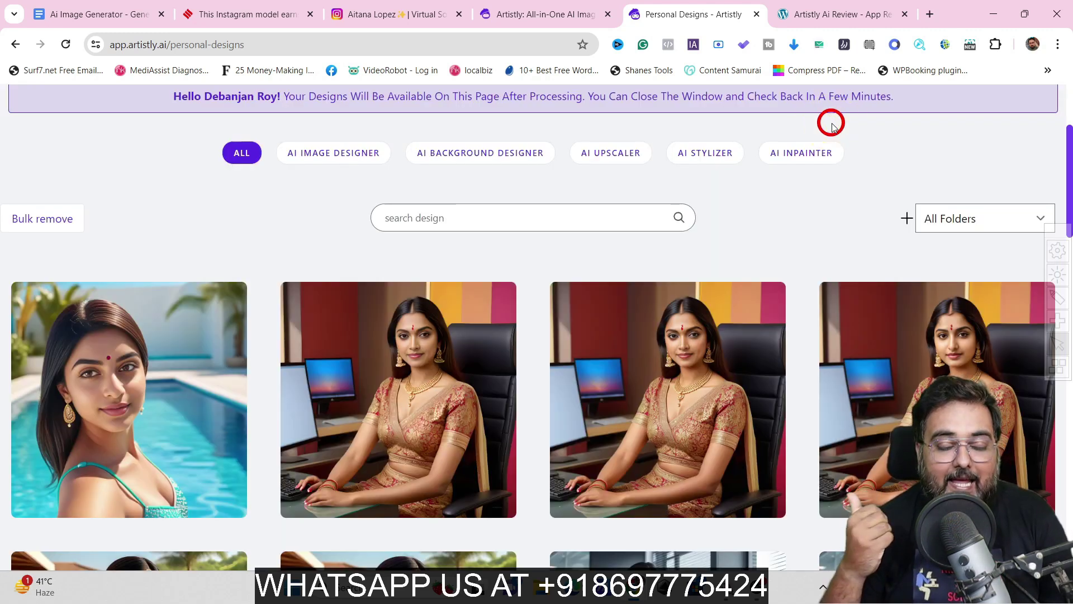
Load the pool portrait from Personal Designs into AI Upscaler with 2k and Improve Human Photos.
{"action": "left_click", "coordinate": [612, 154]}
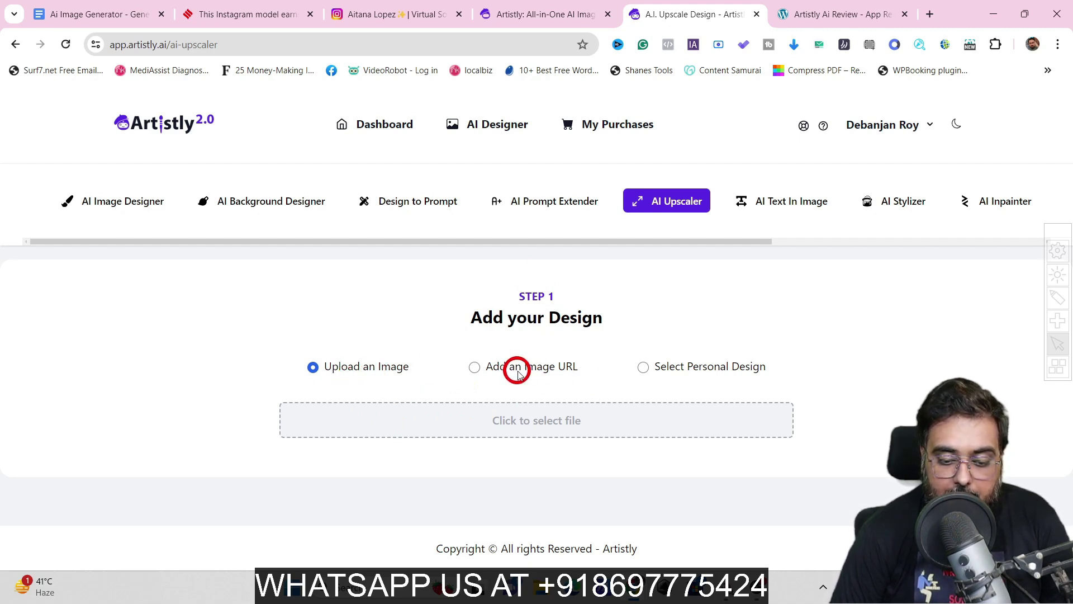
{"action": "left_click", "coordinate": [643, 368]}
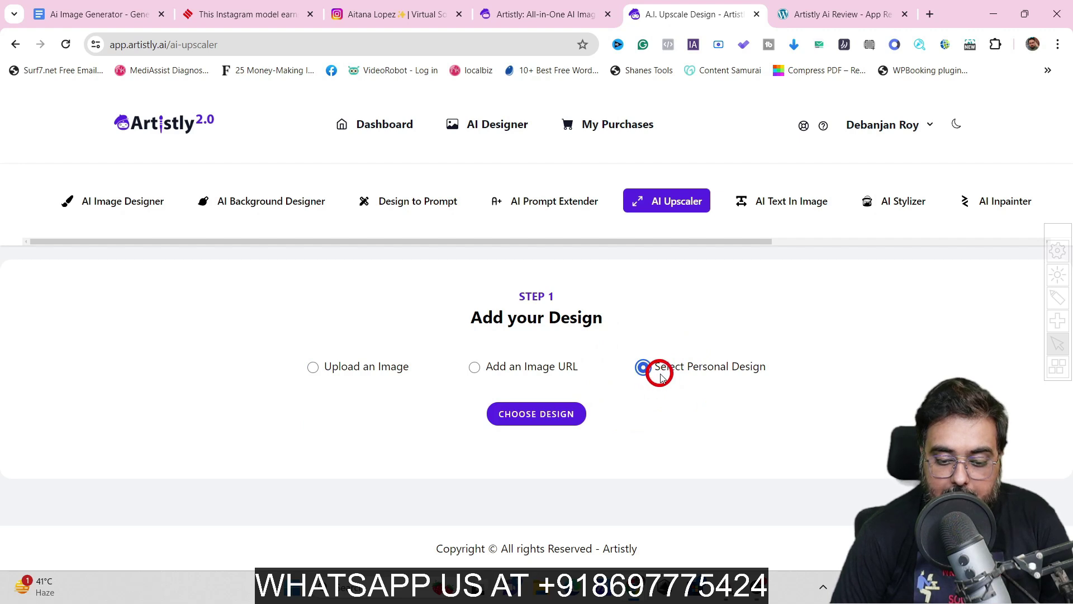
{"action": "left_click", "coordinate": [532, 422]}
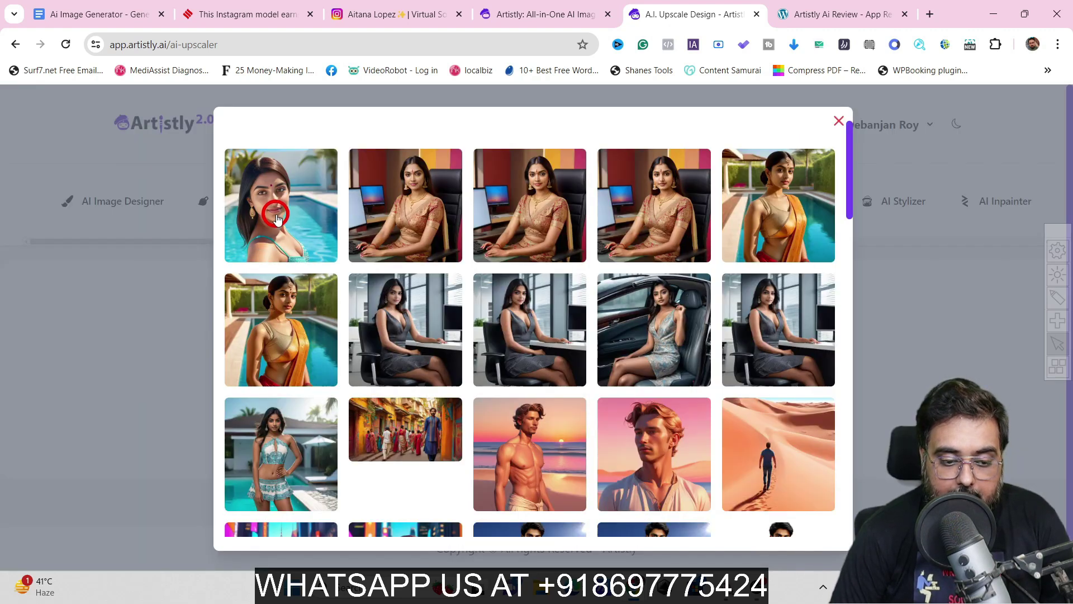
{"action": "left_click", "coordinate": [276, 218]}
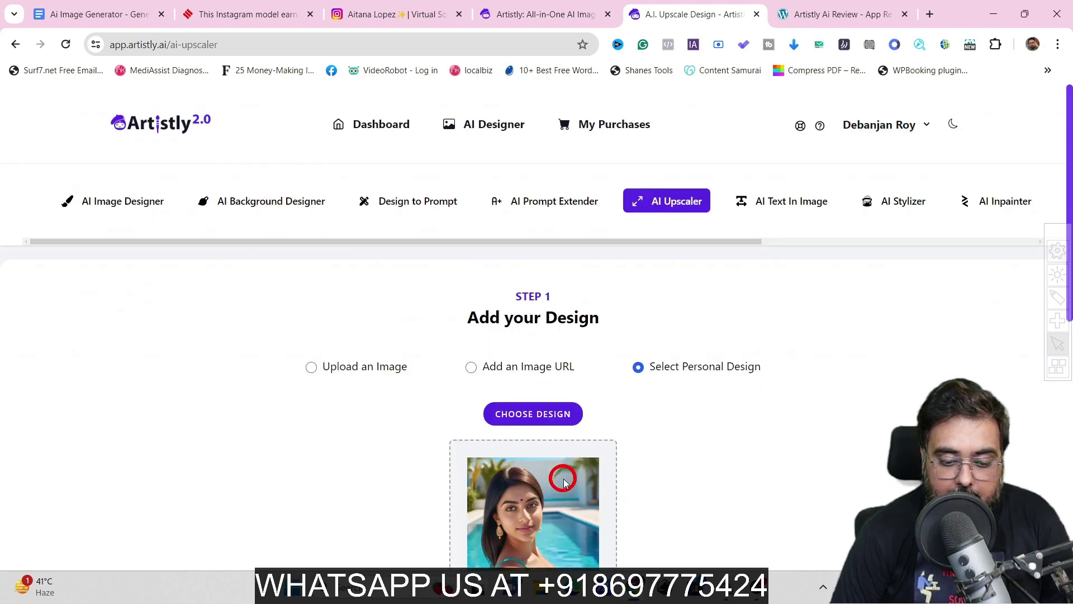
{"action": "scroll", "coordinate": [1065, 250], "scroll_direction": "down", "scroll_amount": 8}
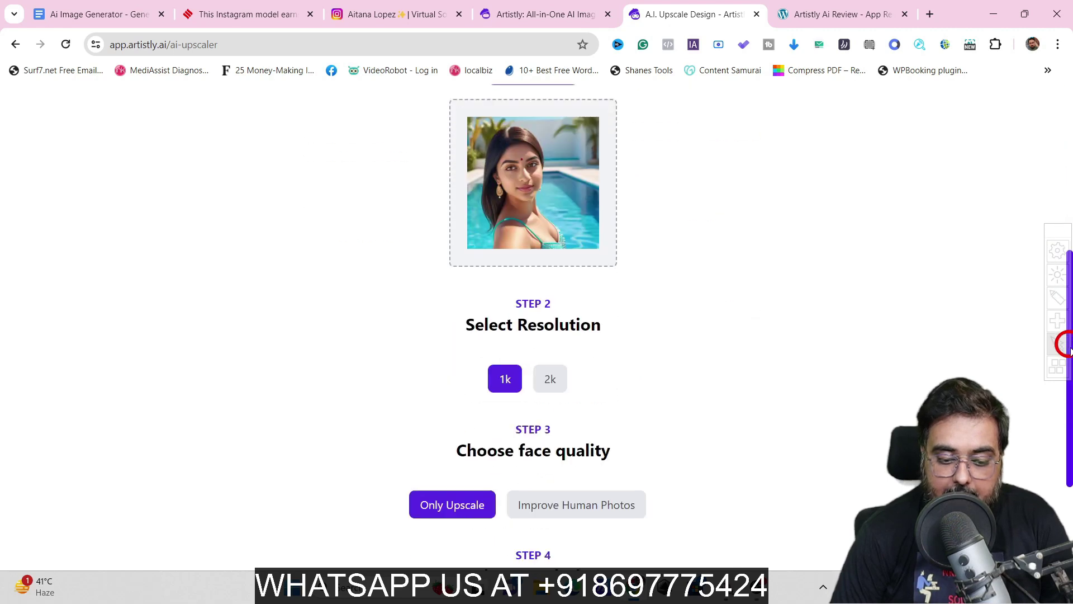
{"action": "left_click", "coordinate": [548, 268]}
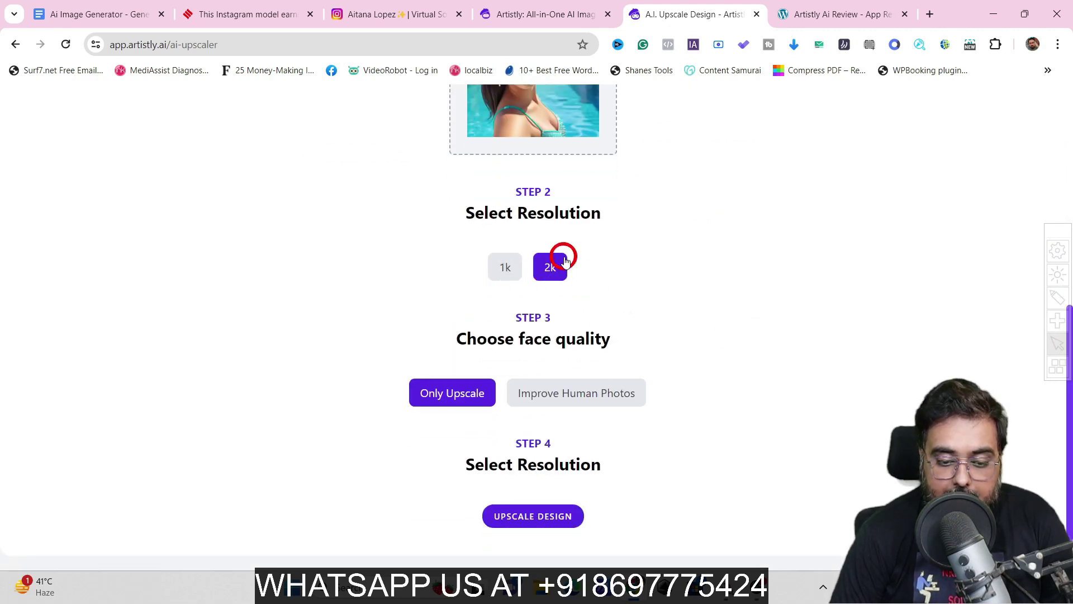
{"action": "left_click", "coordinate": [546, 399]}
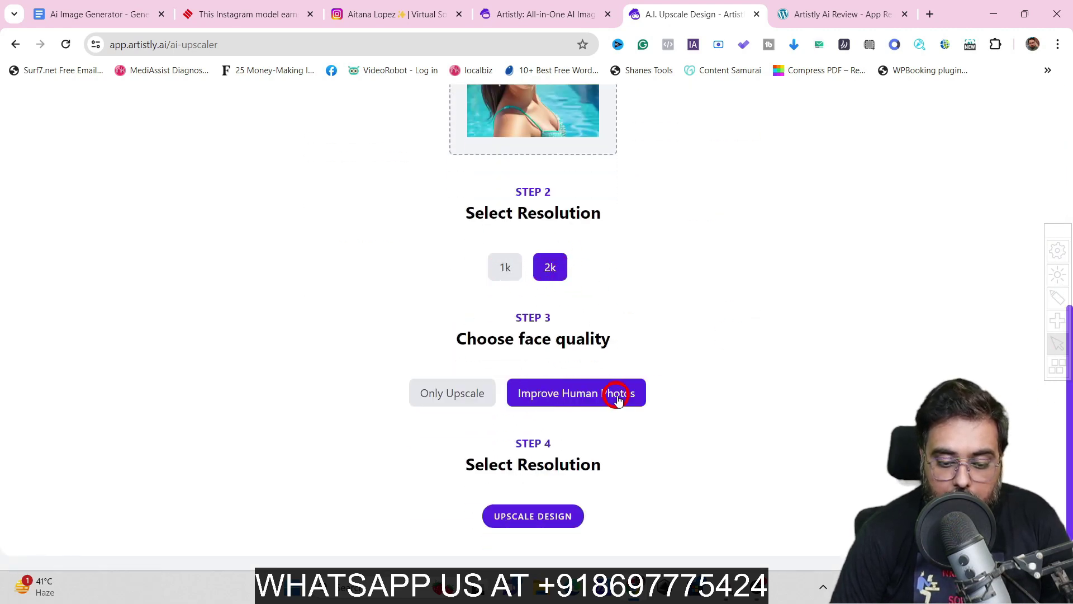
Upscale the pool portrait and check the 2048×2048 result's details.
{"action": "left_click", "coordinate": [531, 516]}
{"action": "left_click_drag", "start_coordinate": [1068, 391], "coordinate": [1065, 524]}
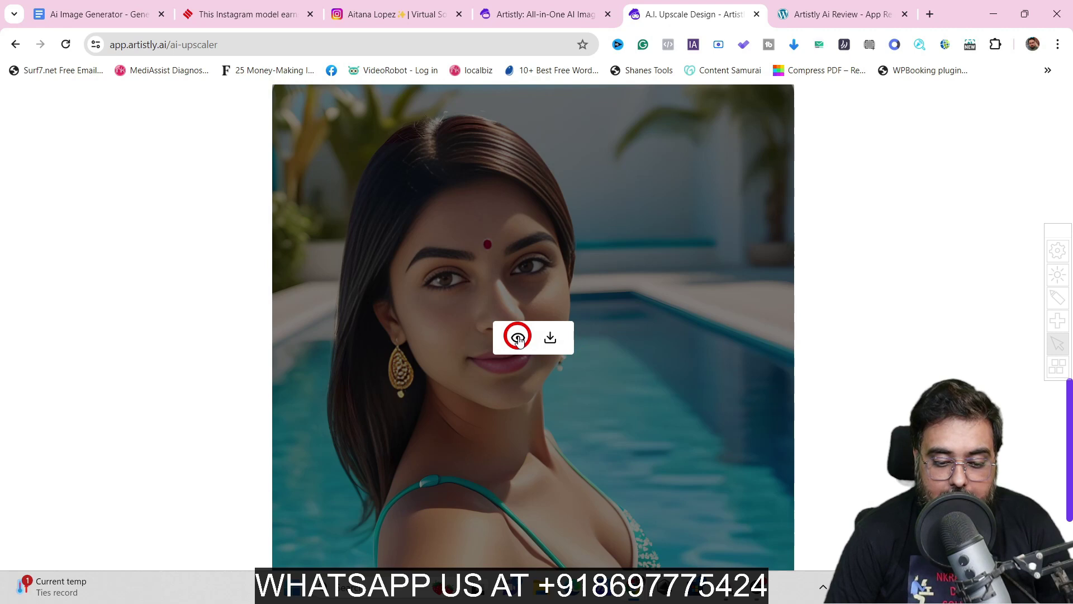
{"action": "left_click", "coordinate": [518, 338]}
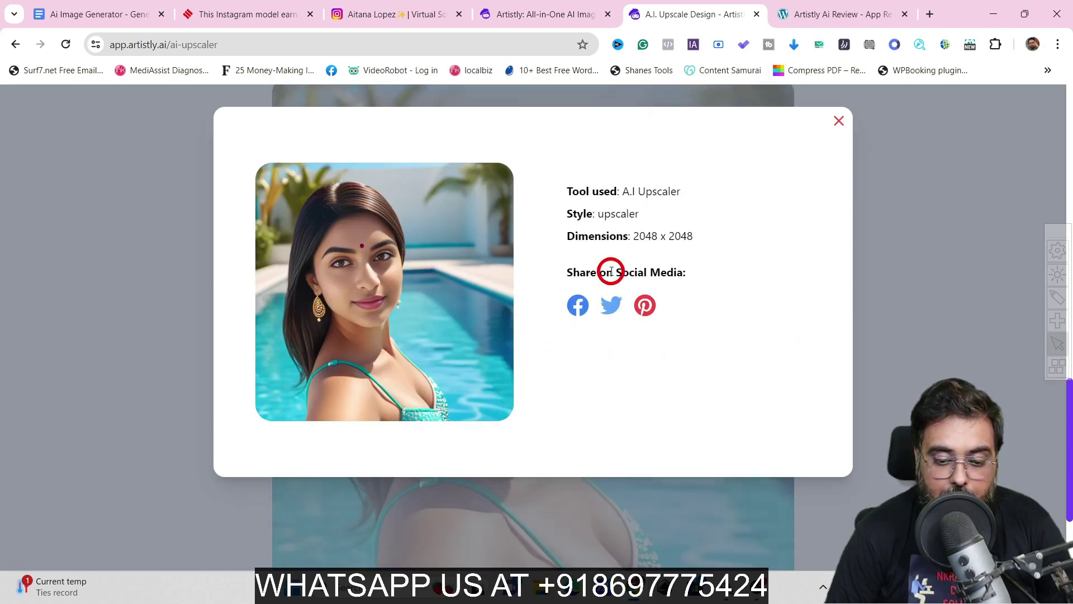
{"action": "left_click", "coordinate": [839, 121]}
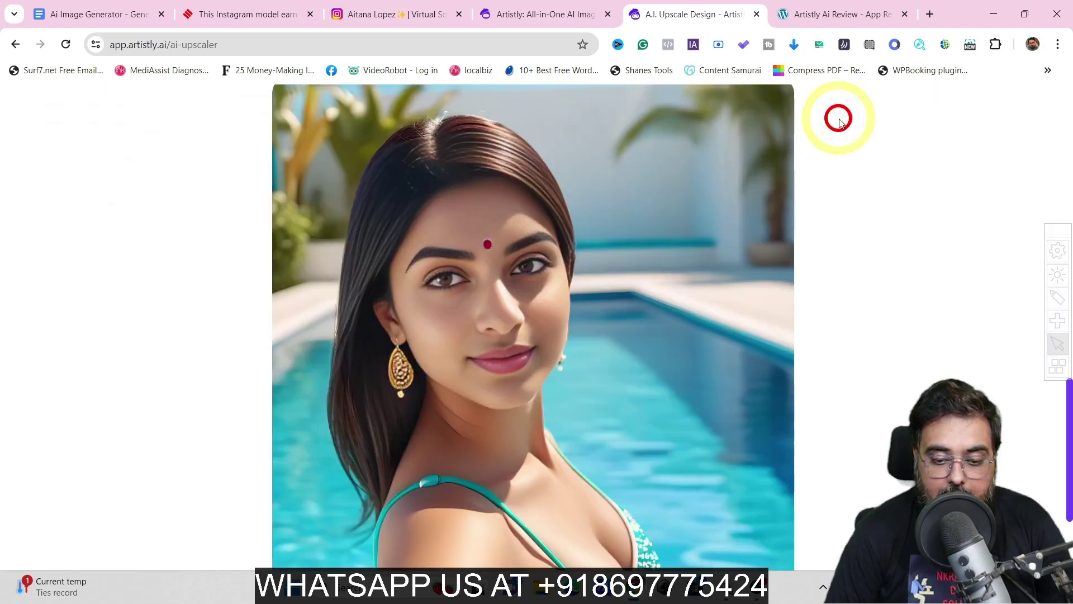
Download the upscaled 2k poolside portrait.
{"action": "mouse_move", "coordinate": [1068, 380]}
{"action": "left_mouse_down"}
{"action": "mouse_move", "coordinate": [1066, 525]}
{"action": "mouse_move", "coordinate": [1066, 345]}
{"action": "mouse_move", "coordinate": [1066, 377]}
{"action": "left_mouse_up"}
{"action": "left_click_drag", "start_coordinate": [1065, 441], "coordinate": [1066, 506]}
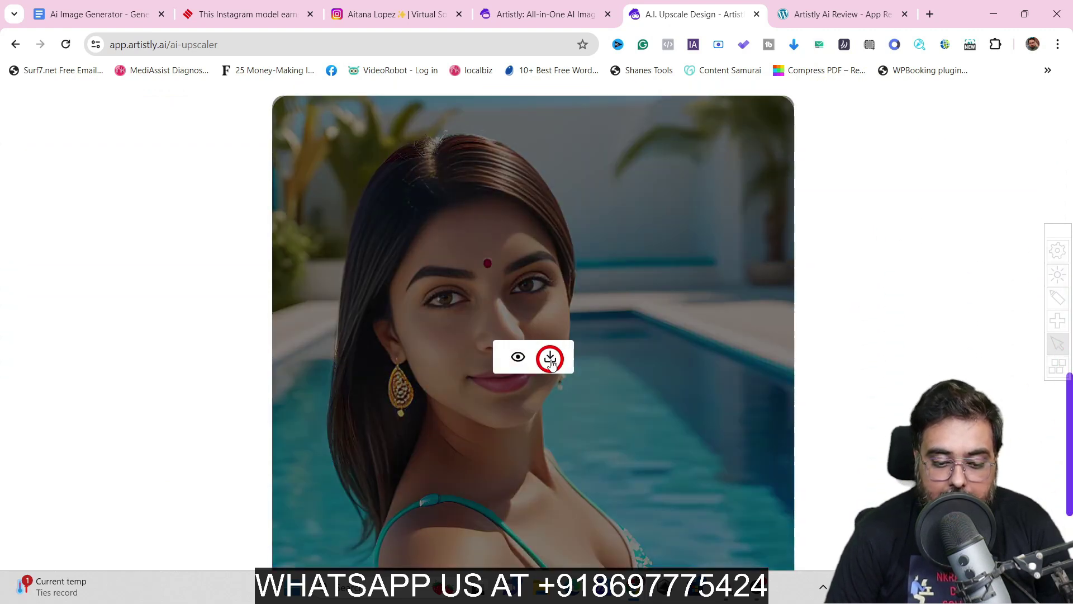
{"action": "left_click", "coordinate": [551, 360]}
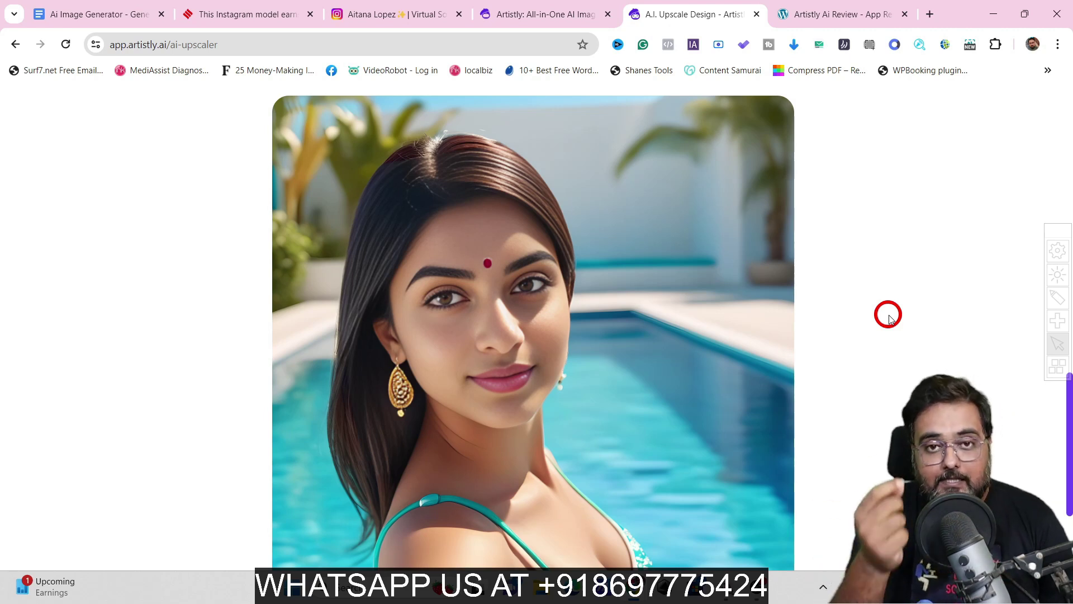
{"action": "mouse_move", "coordinate": [546, 287]}
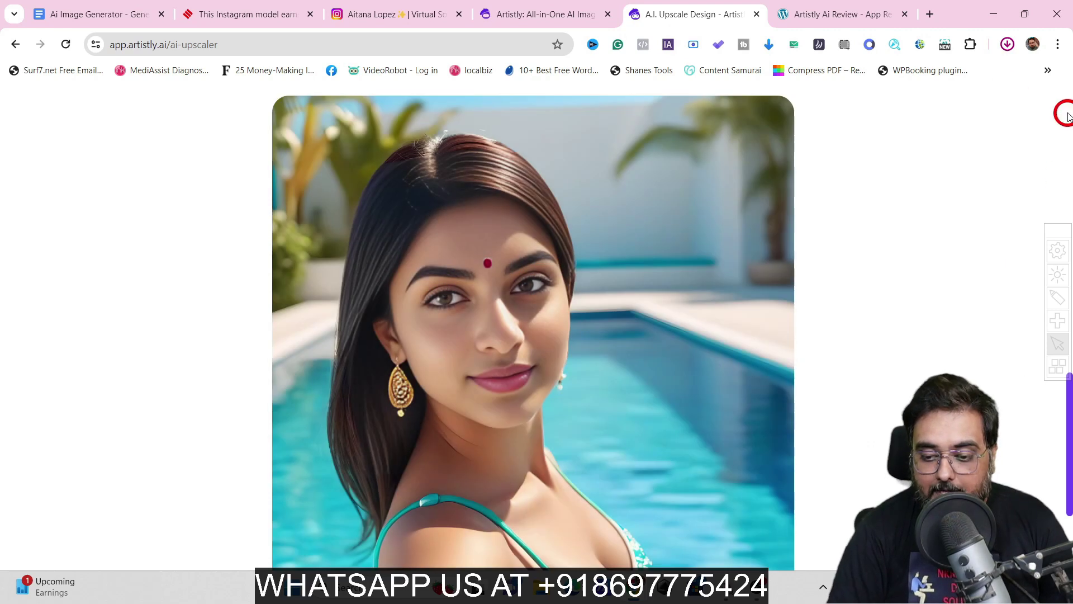
{"action": "left_click", "coordinate": [1069, 95]}
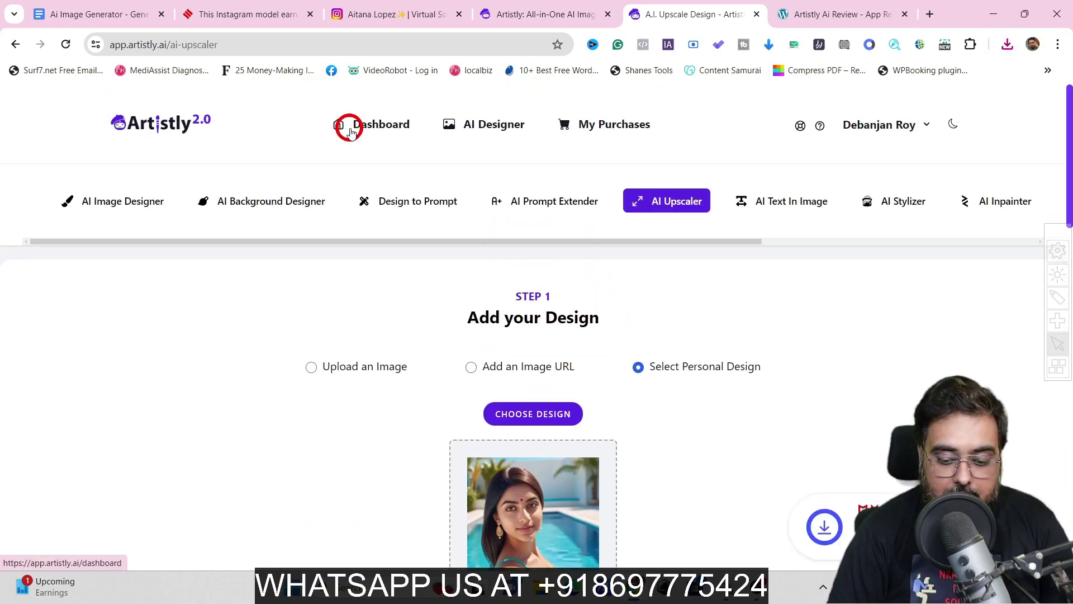
Go via Dashboard to Personal Designs and scroll to the original and upscaled pool portraits.
{"action": "left_click", "coordinate": [350, 131]}
{"action": "left_click", "coordinate": [845, 204]}
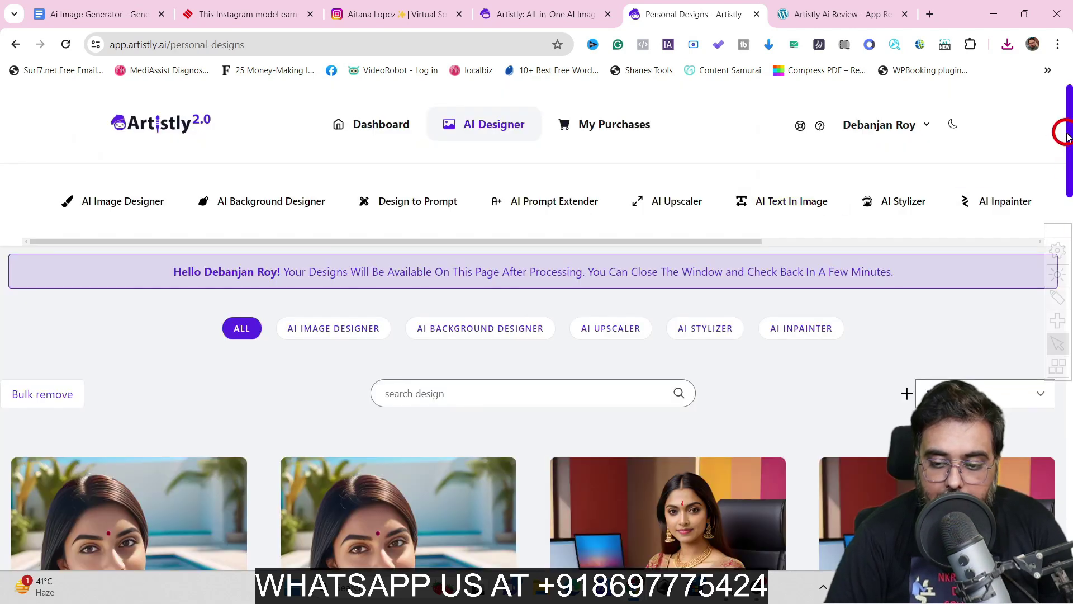
{"action": "scroll", "coordinate": [1068, 148], "scroll_direction": "down", "scroll_amount": 1}
{"action": "scroll", "coordinate": [1068, 149], "scroll_direction": "down", "scroll_amount": 3}
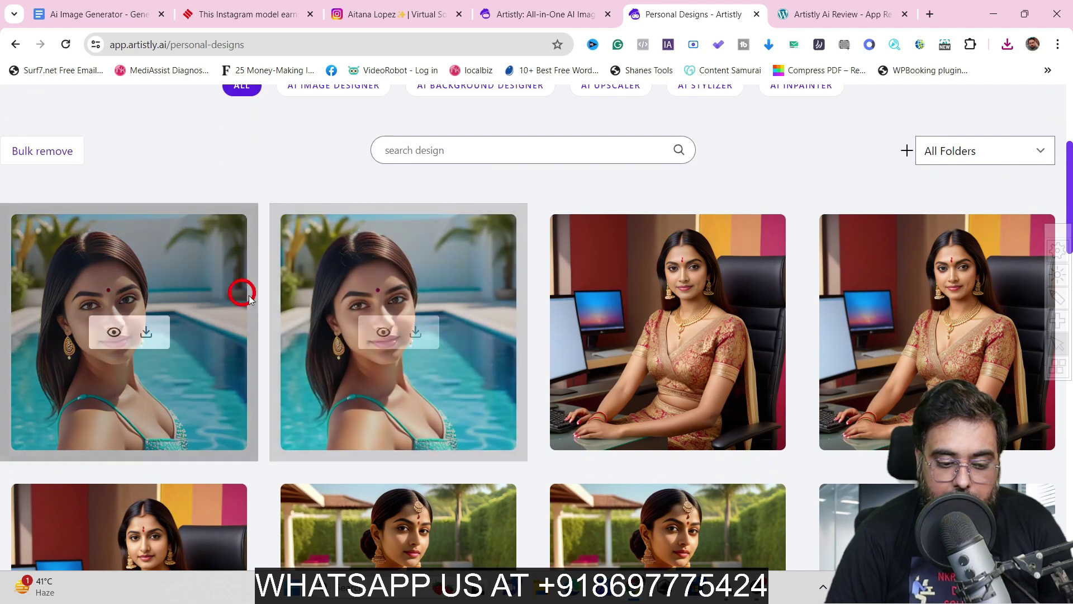
{"action": "scroll", "coordinate": [248, 318], "scroll_direction": "down", "scroll_amount": 1}
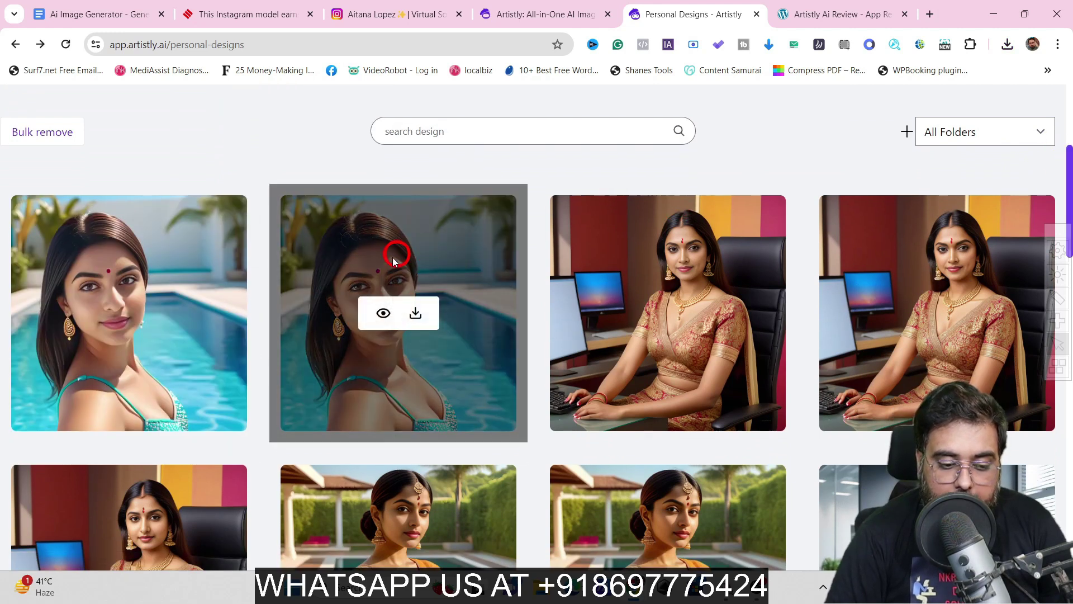